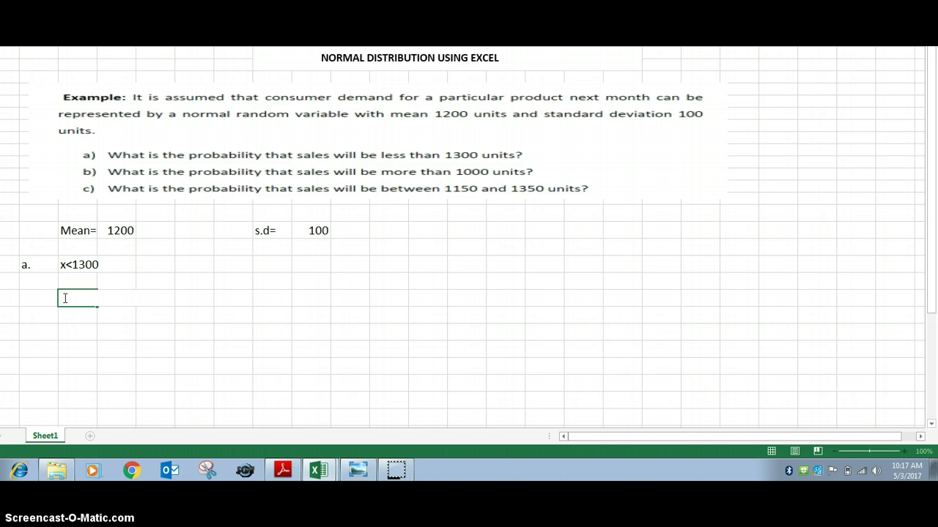
# - Enter =NORMDIST(1300,1200,100,1300) under x<1300 to get 0.841 for part a
pyautogui.write('=nor')
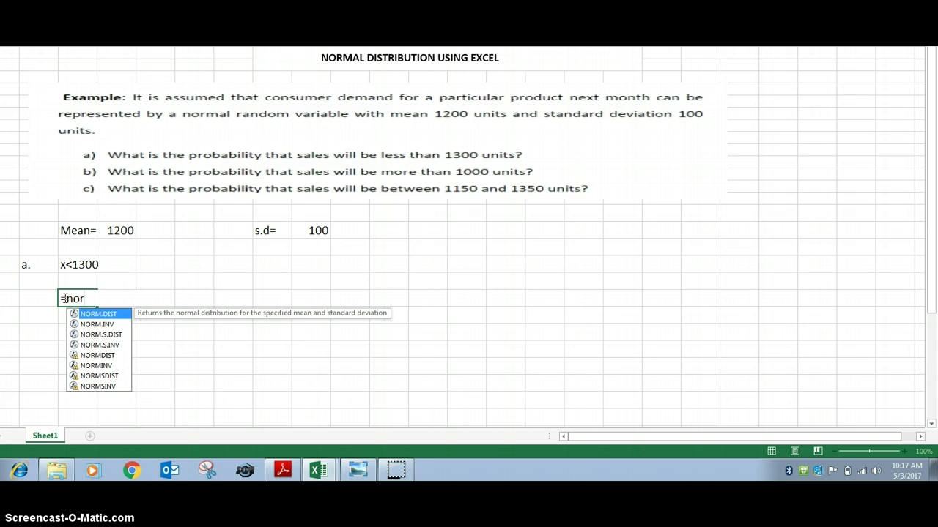
pyautogui.write('m')
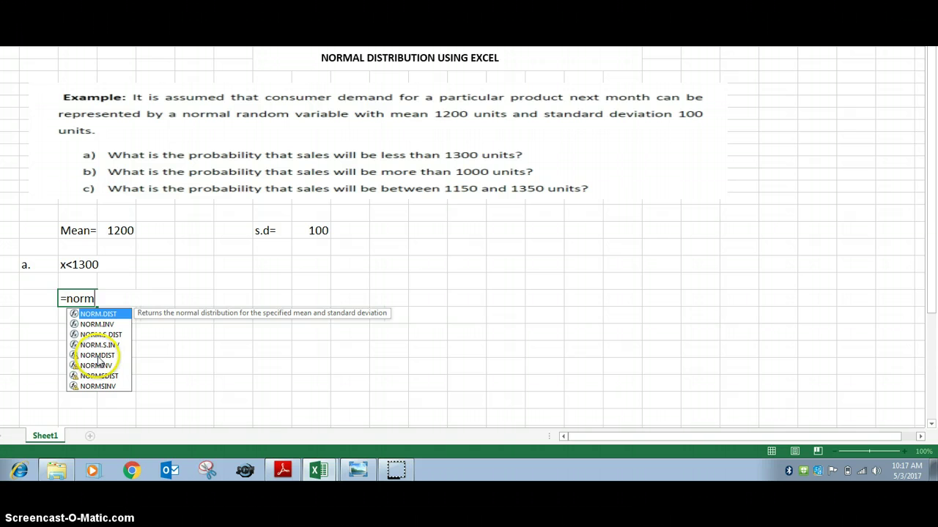
pyautogui.doubleClick(97, 356)
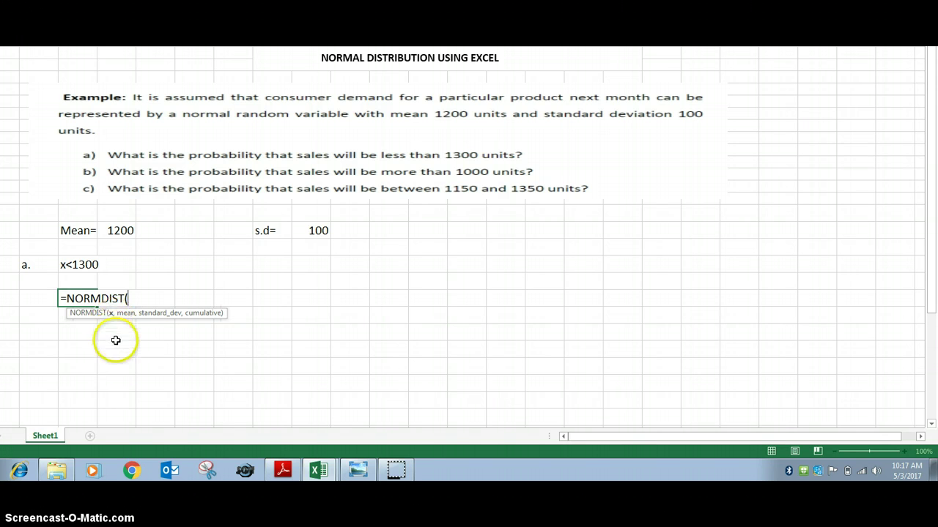
pyautogui.write('1300')
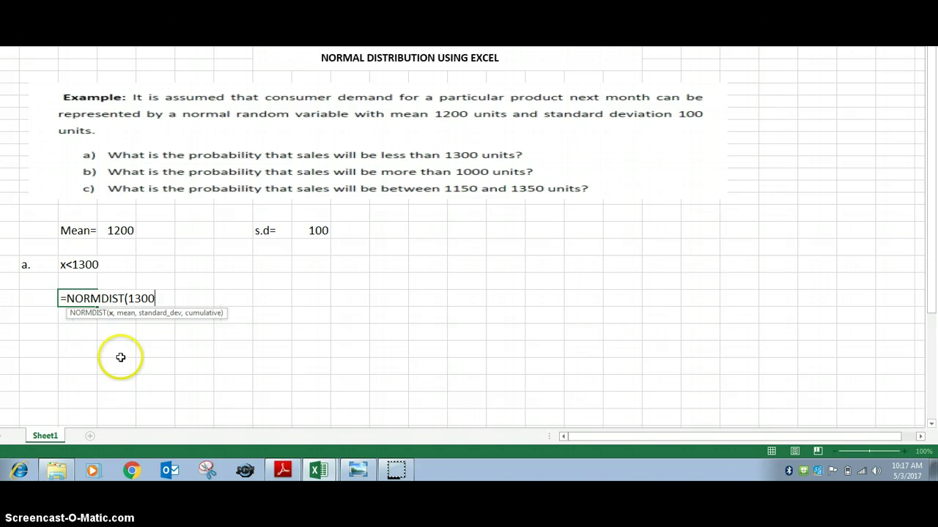
pyautogui.write(',')
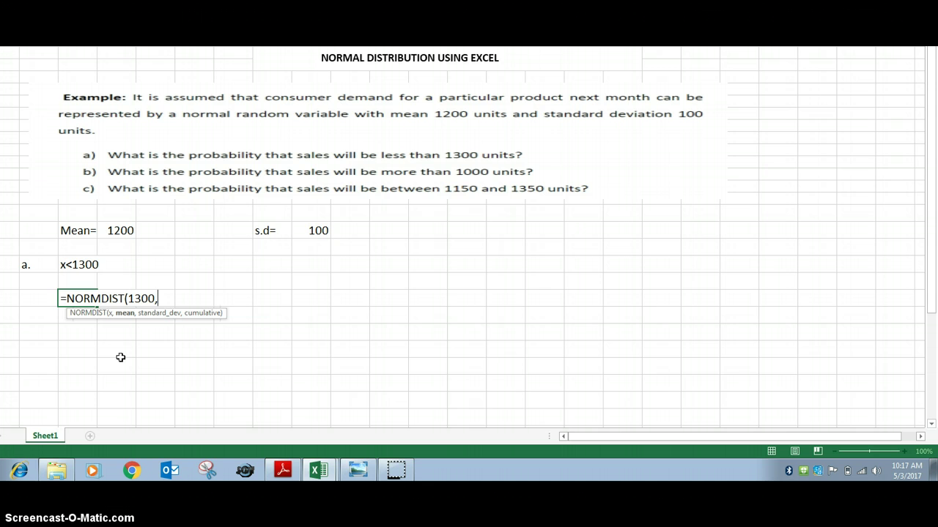
pyautogui.write('1200,')
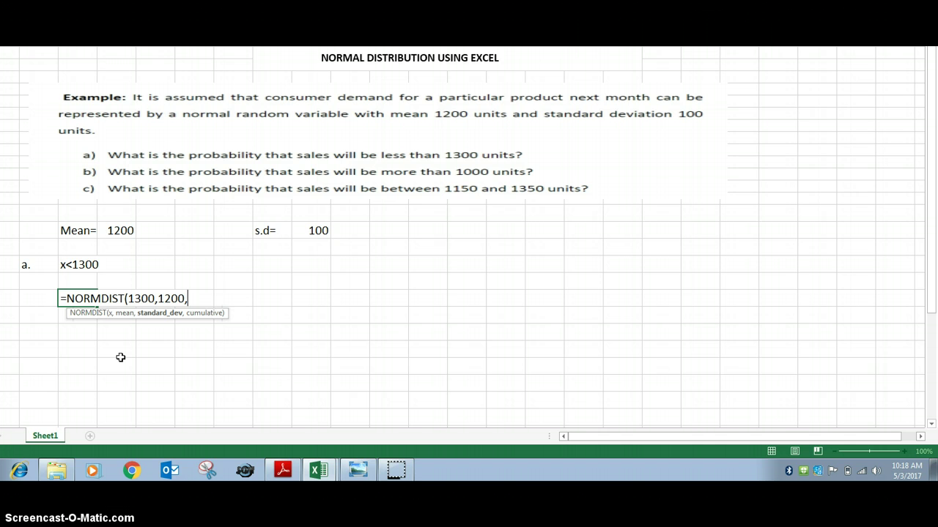
pyautogui.write('100,')
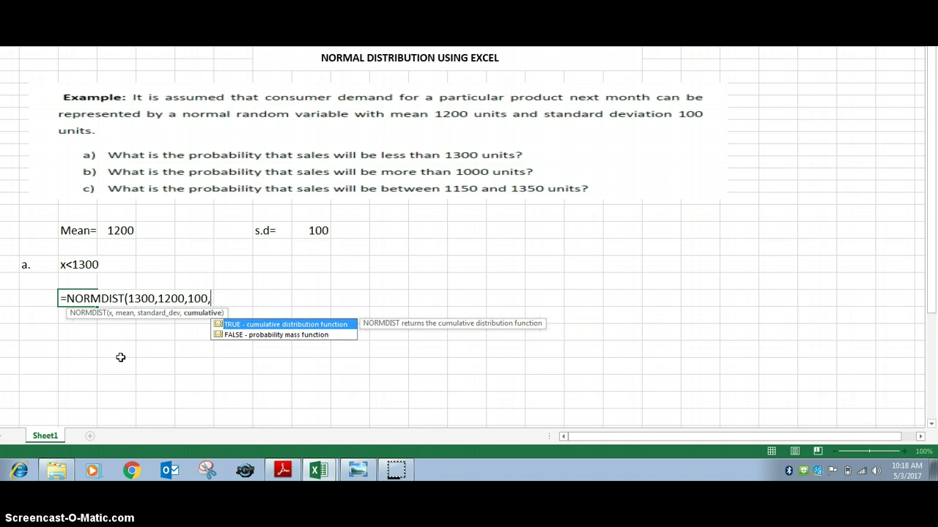
pyautogui.write('1300)')
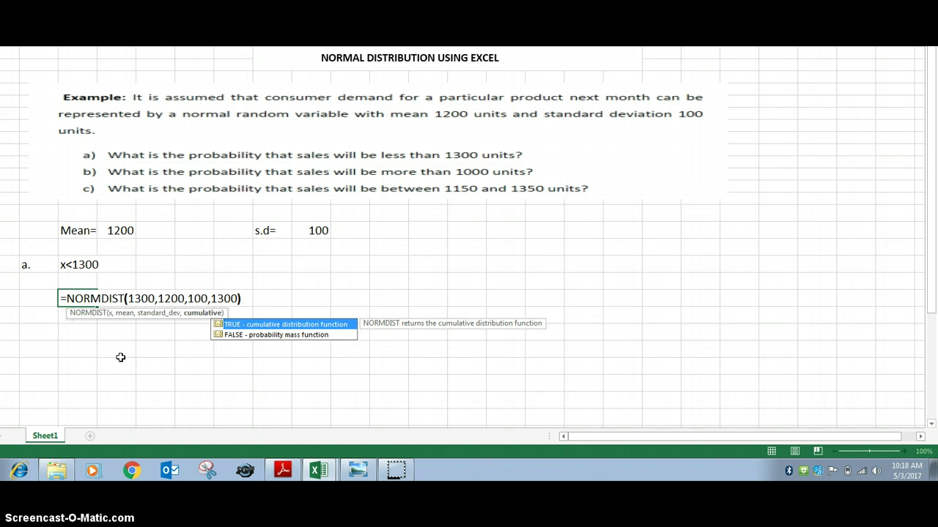
pyautogui.press('Return')
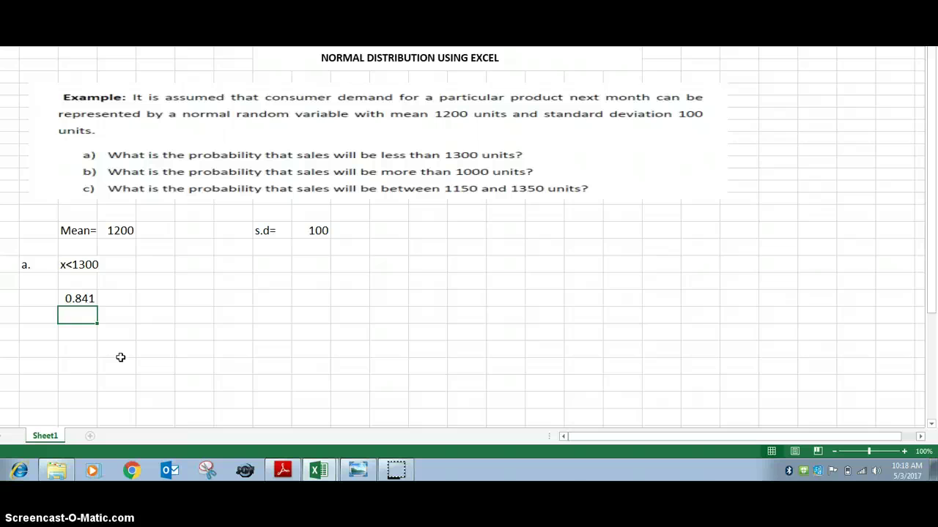
# - Label part b as 'b.' with the condition x>1000, then select the cell below 1-x<1000
pyautogui.click(32, 348)
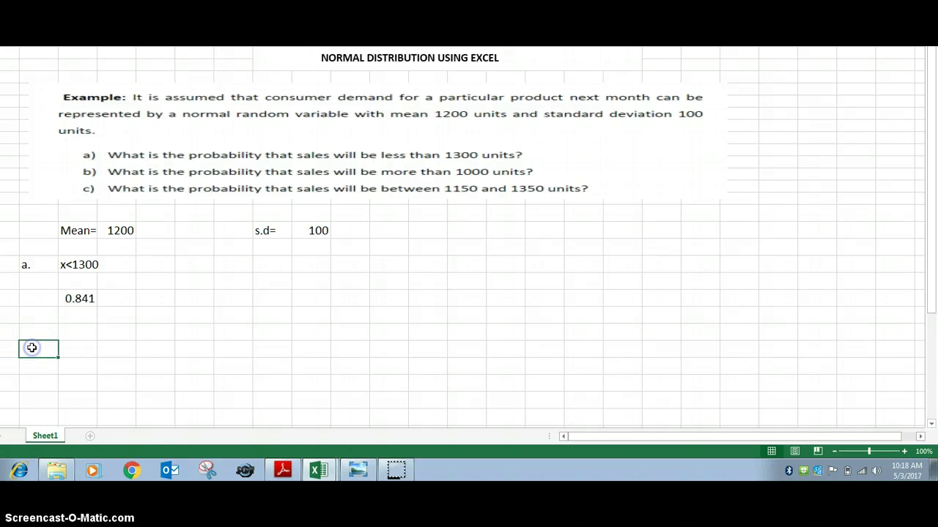
pyautogui.write('b.')
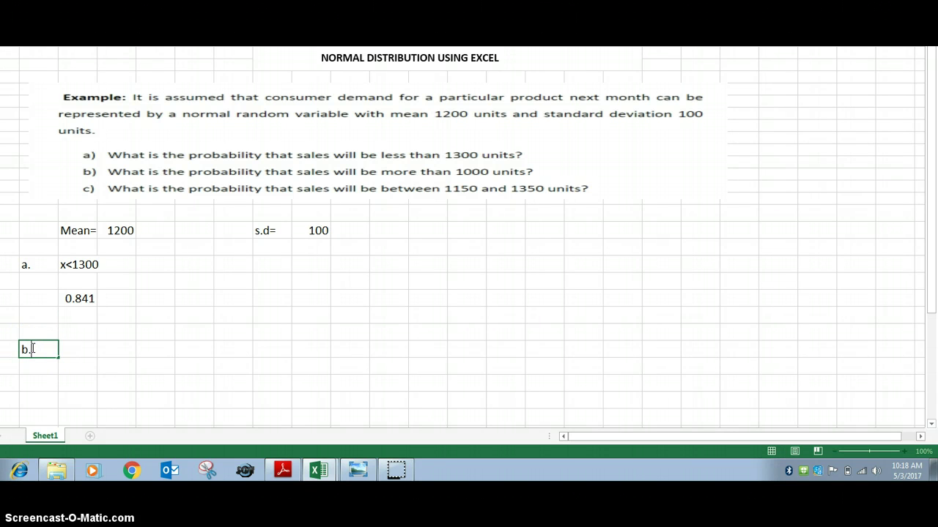
pyautogui.click(84, 351)
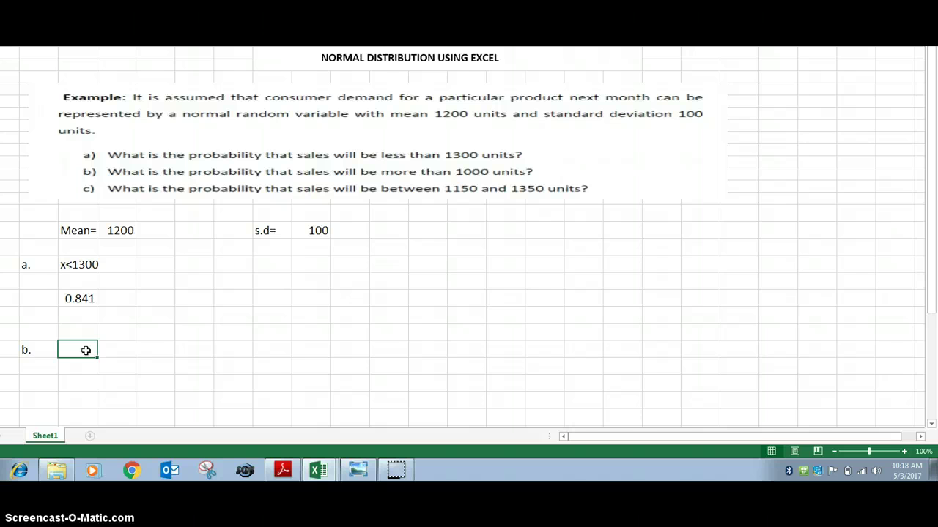
pyautogui.write('x>')
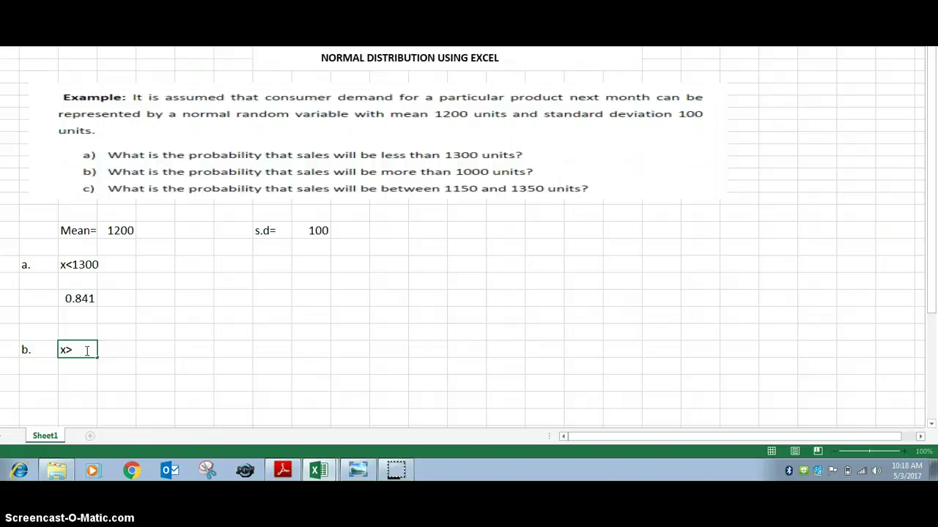
pyautogui.write('1000')
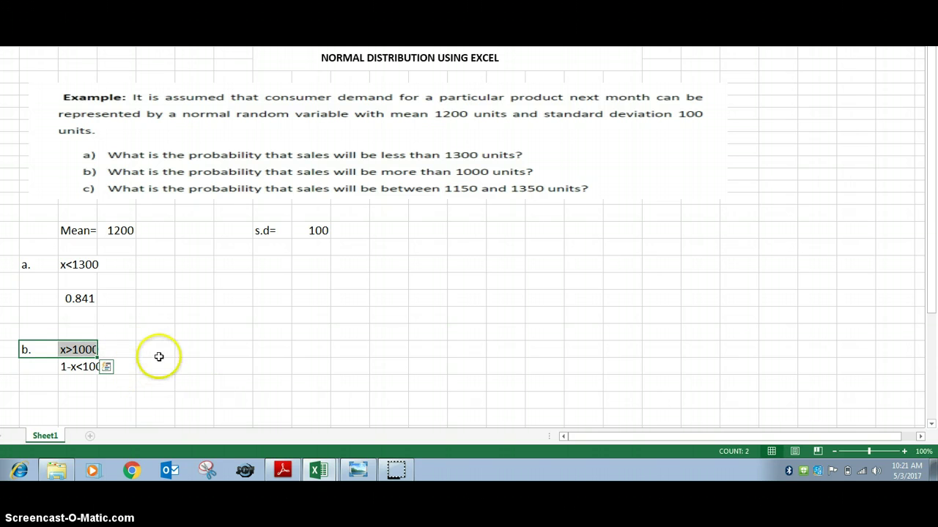
pyautogui.click(130, 316)
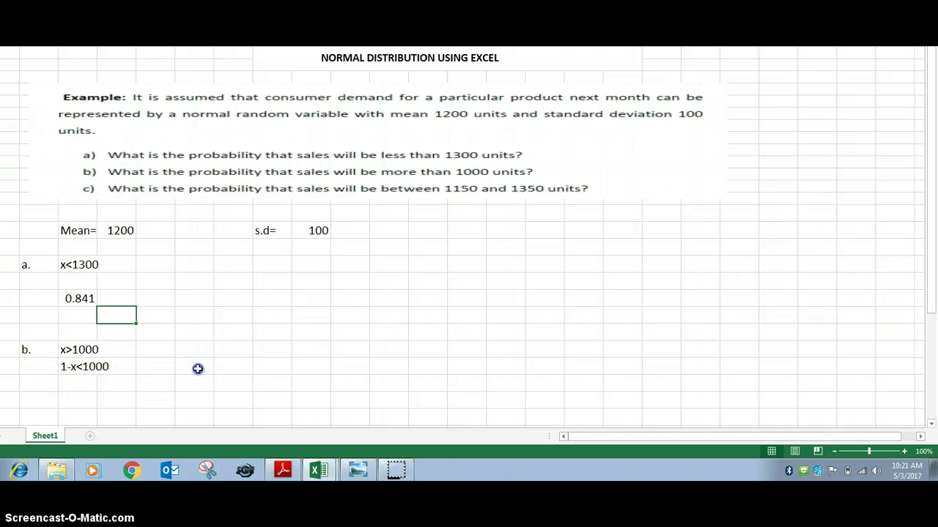
pyautogui.click(198, 369)
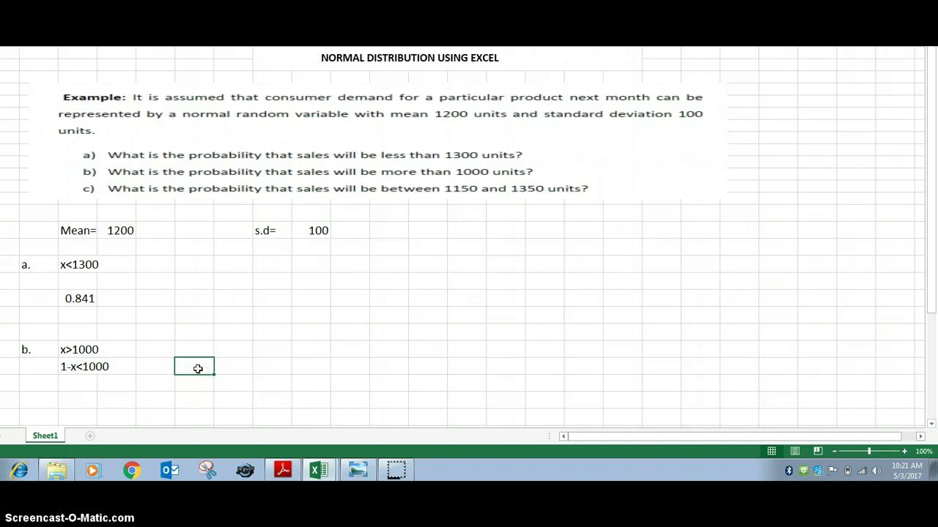
pyautogui.click(78, 389)
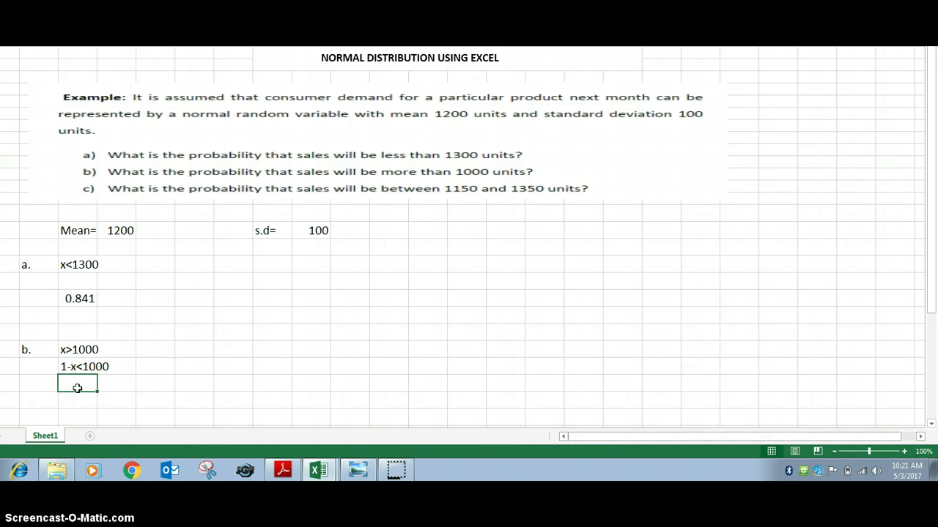
# - Write the condition x<1000 under part b
pyautogui.write('x>')
pyautogui.press('BackSpace')
pyautogui.press('BackSpace')
pyautogui.write('<')
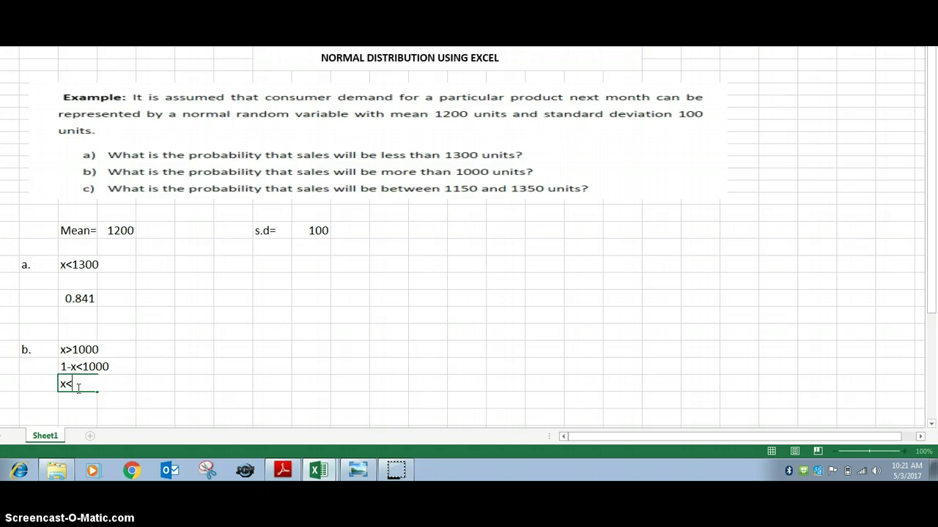
pyautogui.write('1000')
pyautogui.click(155, 384)
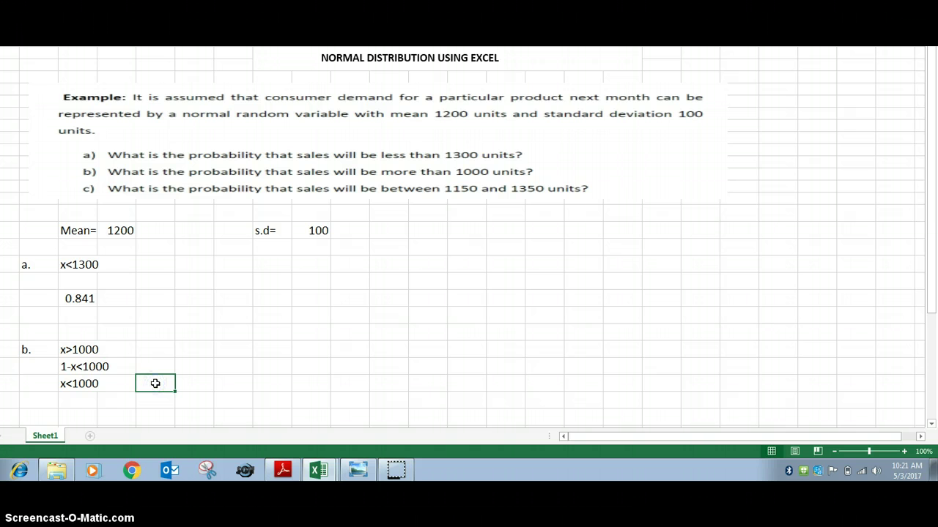
# - Enter =NORMDIST(1000,1200,100,1000) beside x<1000, showing 0.023
pyautogui.write('=')
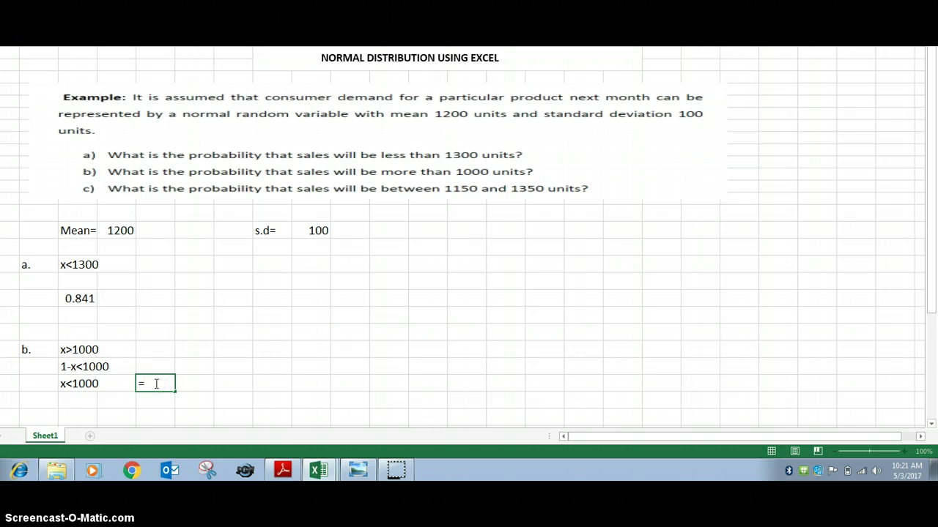
pyautogui.write('norm')
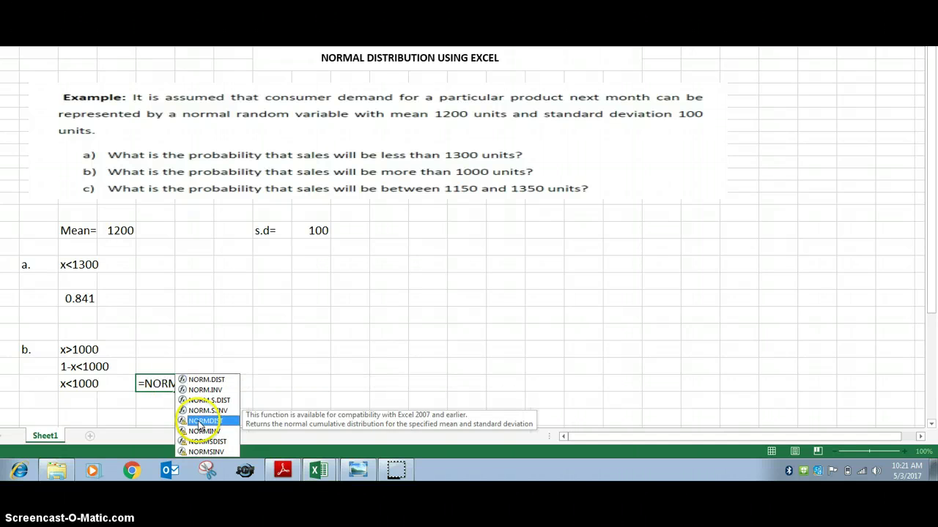
pyautogui.doubleClick(198, 420)
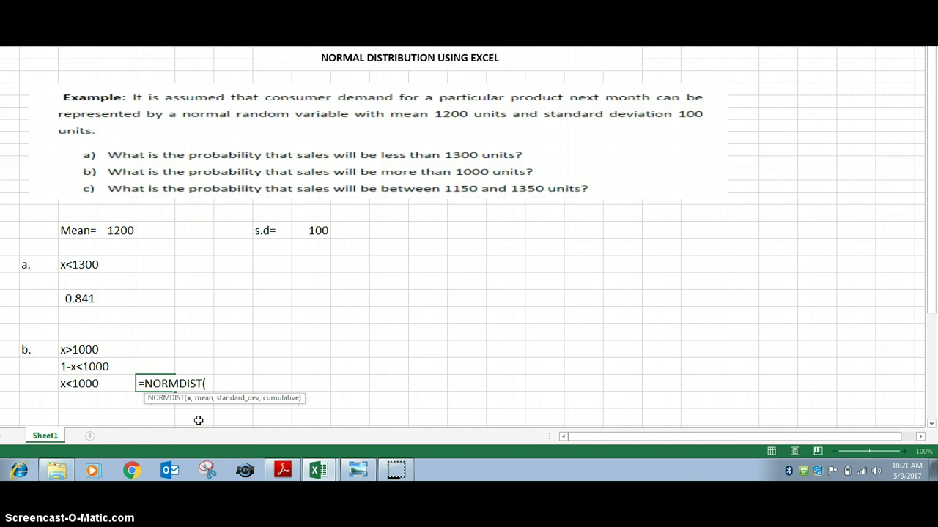
pyautogui.write('1000,')
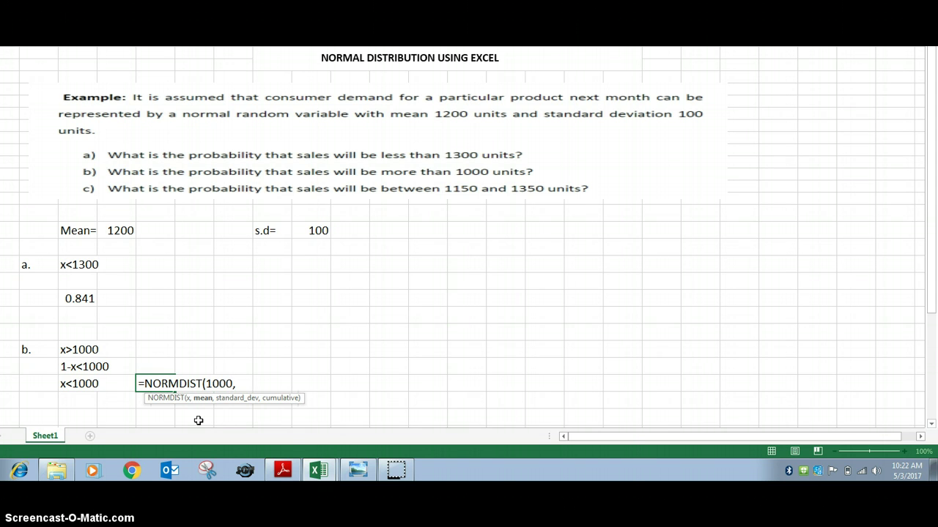
pyautogui.write('1200,')
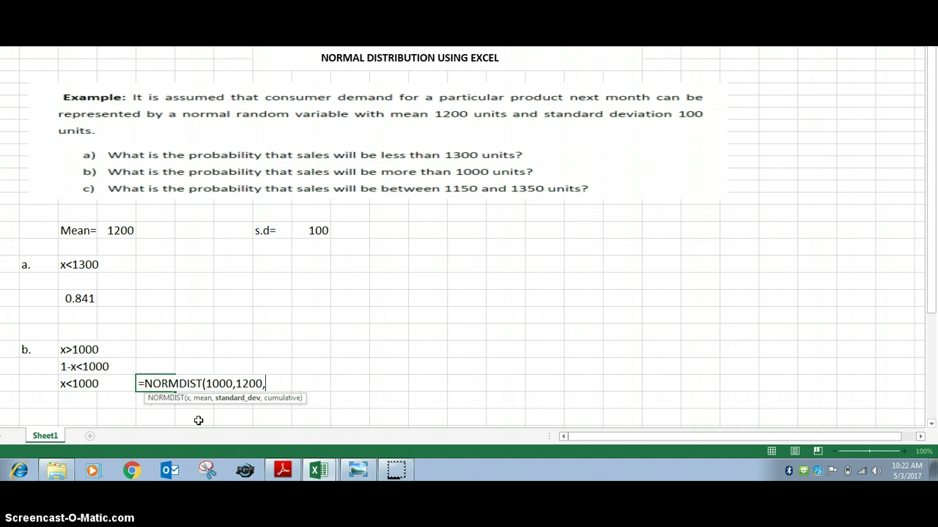
pyautogui.write('100,')
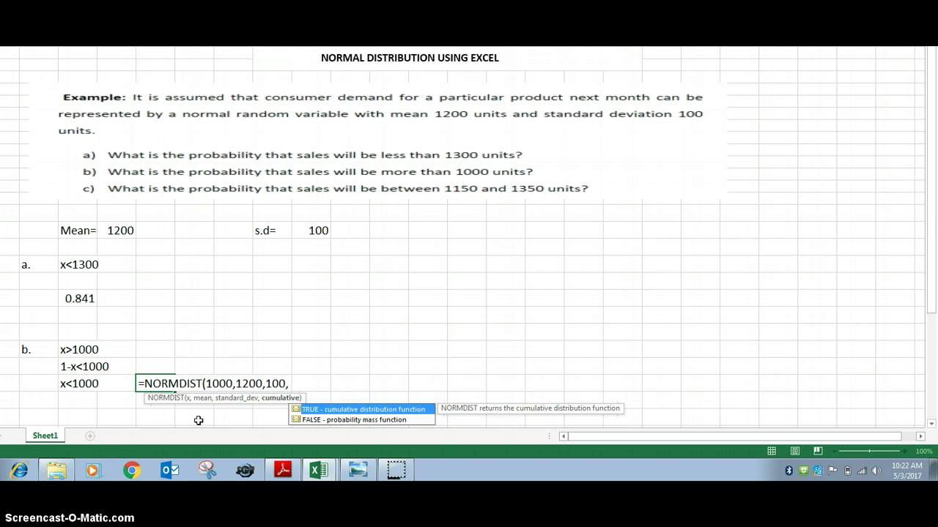
pyautogui.write('1000)')
pyautogui.press('Return')
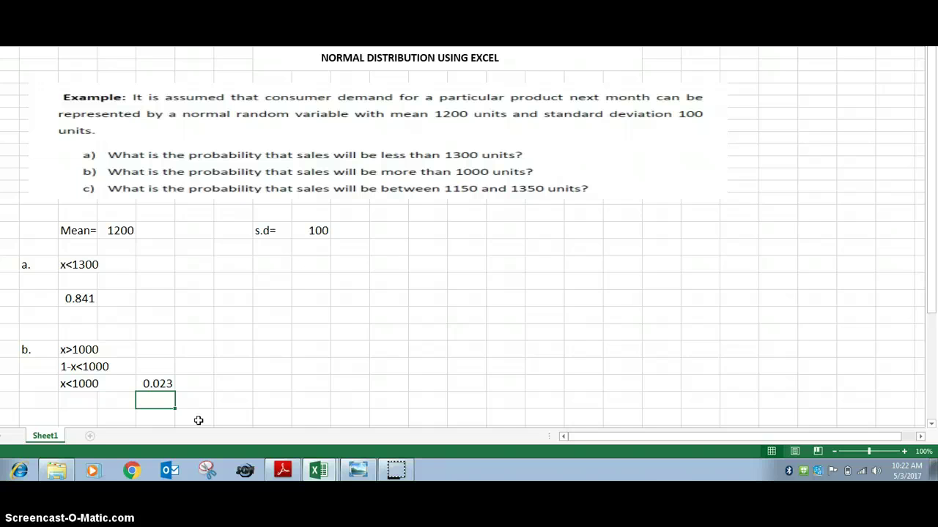
pyautogui.click(69, 403)
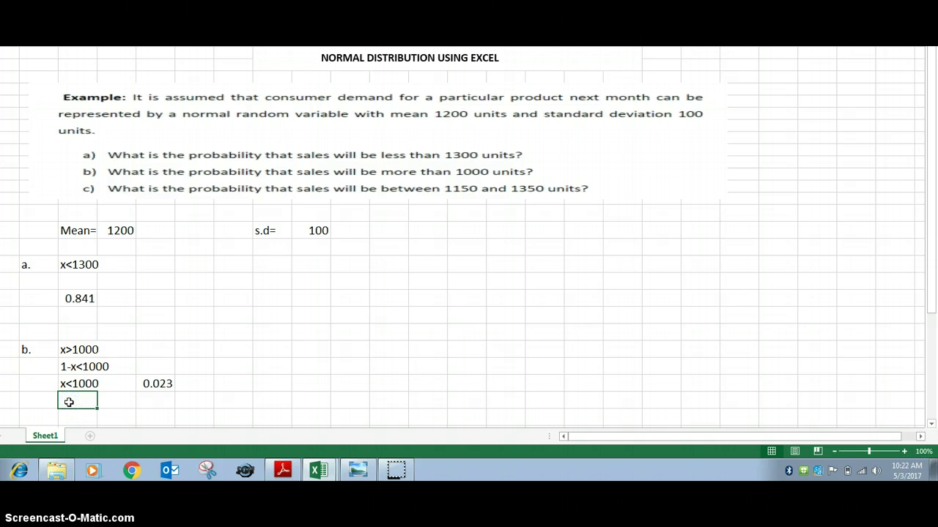
# - Write the note 1-0.023 below x<1000
pyautogui.write('=1')
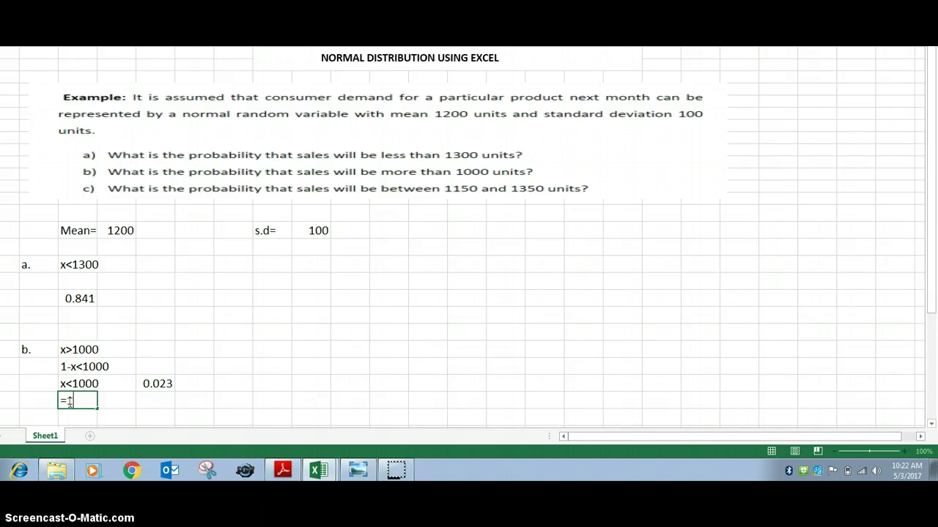
pyautogui.press('BackSpace')
pyautogui.press('BackSpace')
pyautogui.write('1-0.023')
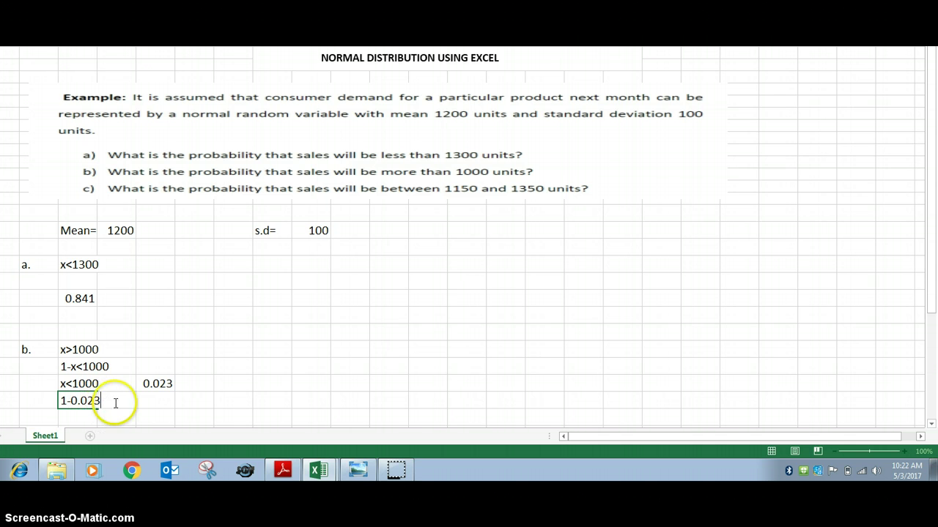
pyautogui.click(149, 400)
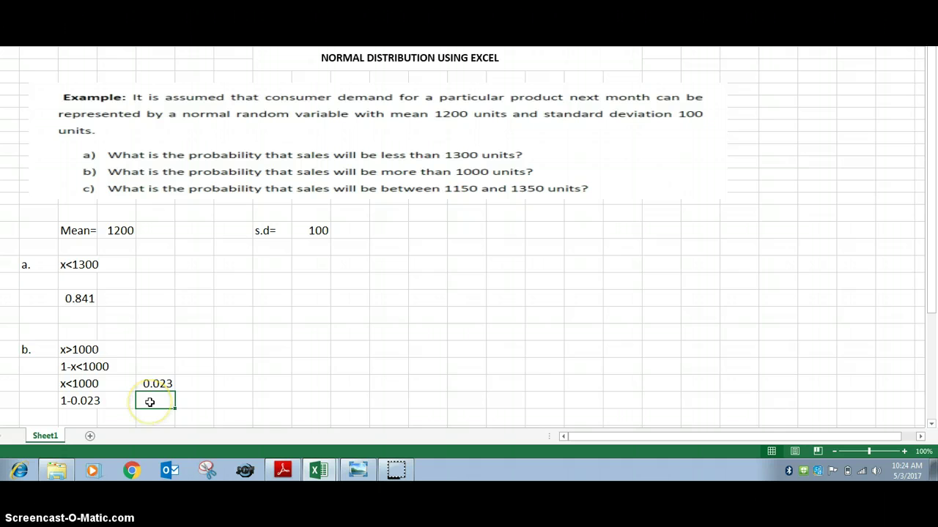
# - Enter =1-0.023 beside the note to get 0.977
pyautogui.click(149, 401)
pyautogui.write('=')
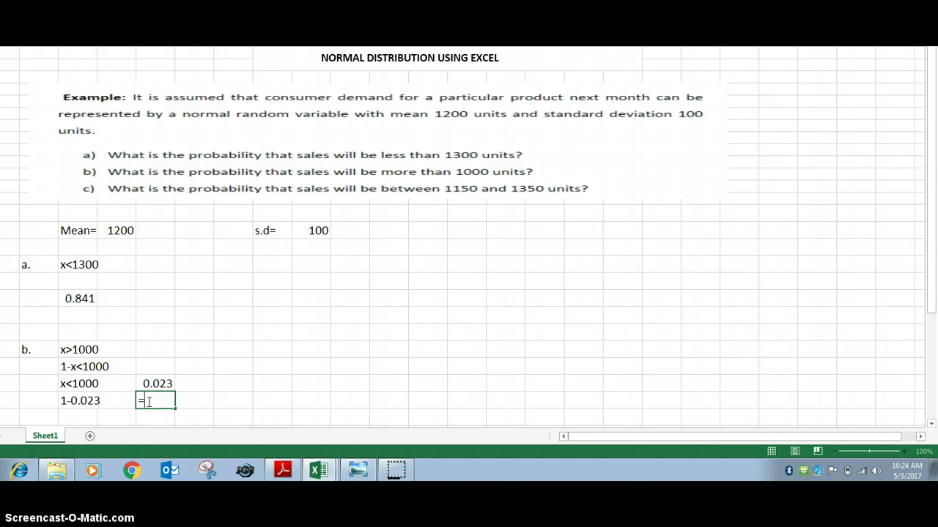
pyautogui.write('1-0')
pyautogui.write('.023')
pyautogui.press('Return')
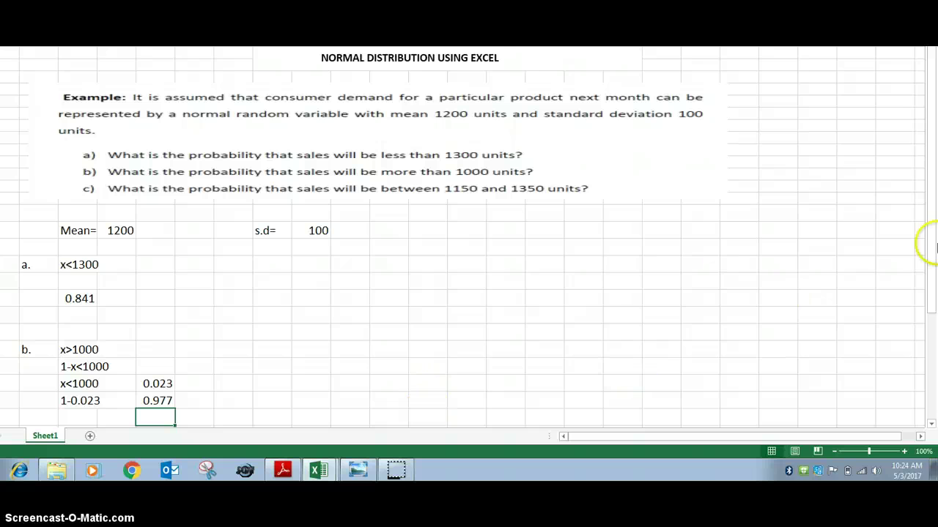
pyautogui.moveTo(932, 252); pyautogui.dragTo(935, 331)
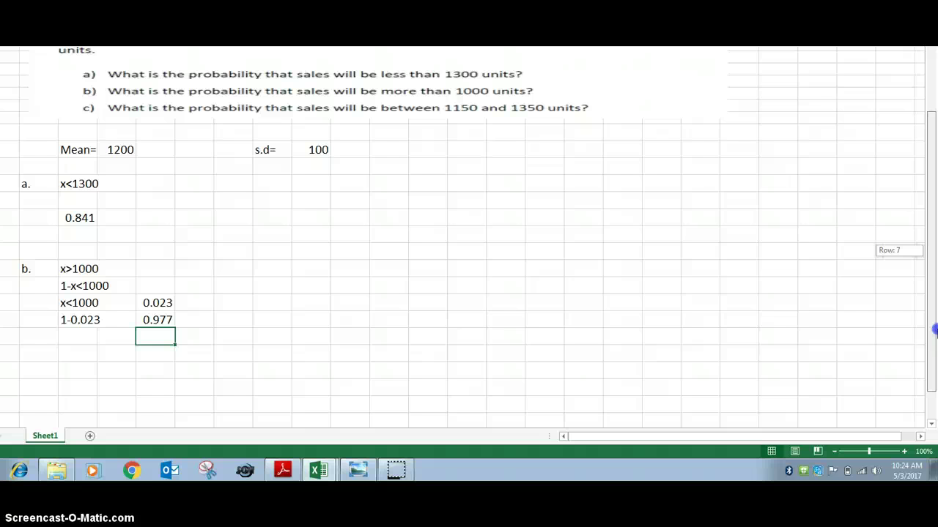
pyautogui.moveTo(934, 331); pyautogui.dragTo(935, 332)
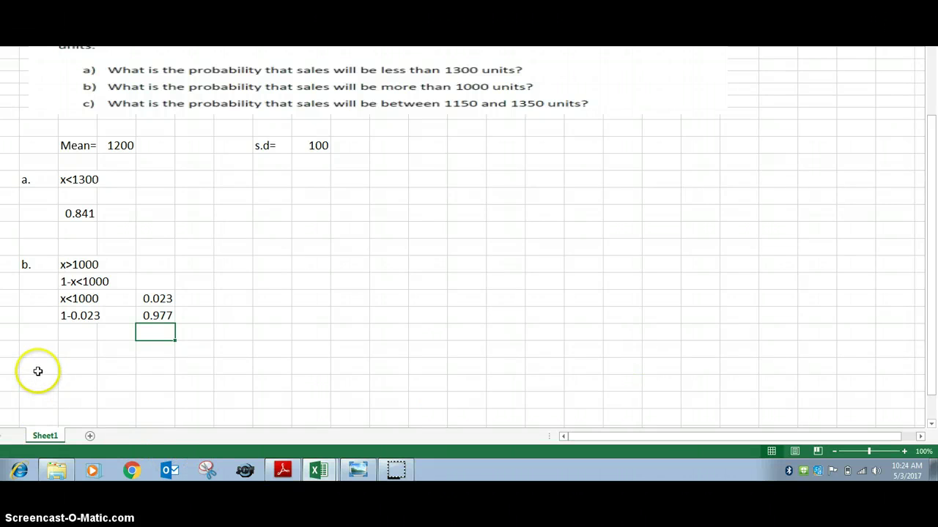
# - Label part c as 'c.' with the setup note x<1350 -x<1150 beside it
pyautogui.click(38, 370)
pyautogui.write('c.')
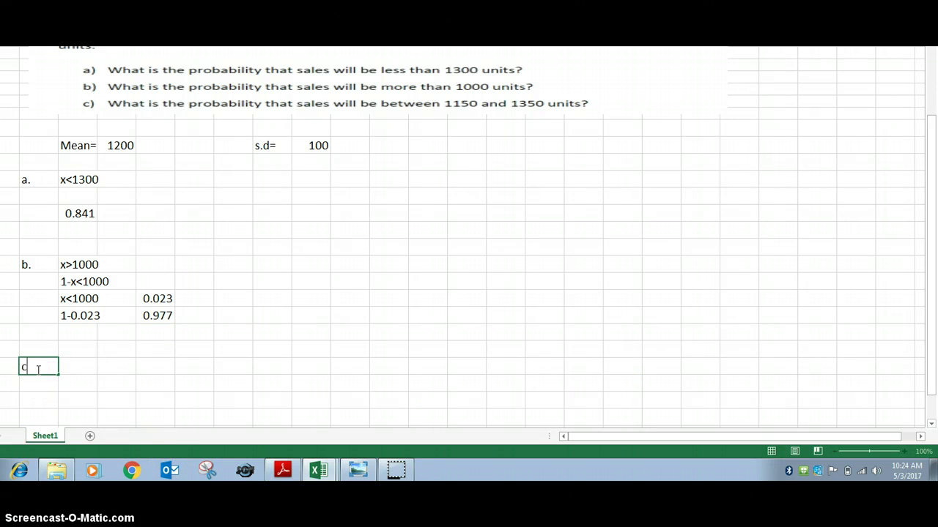
pyautogui.click(85, 367)
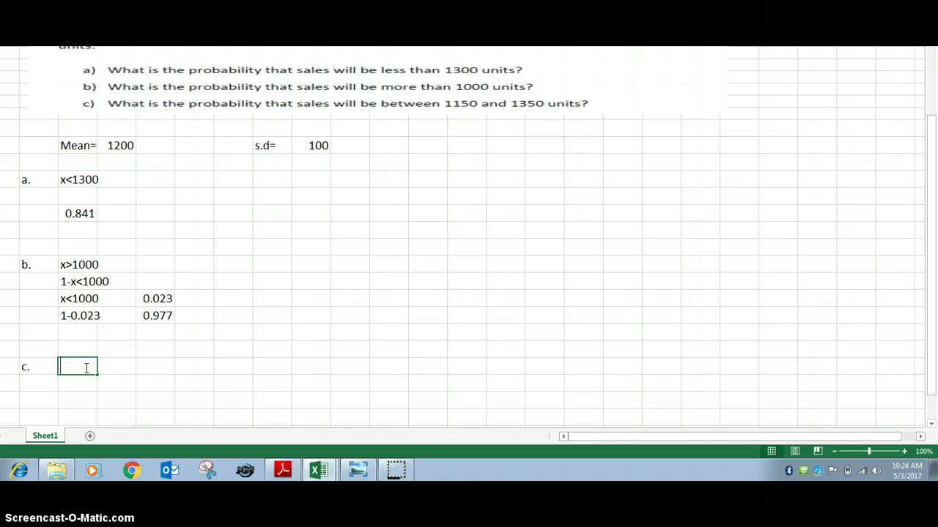
pyautogui.write('x<1350 -x<')
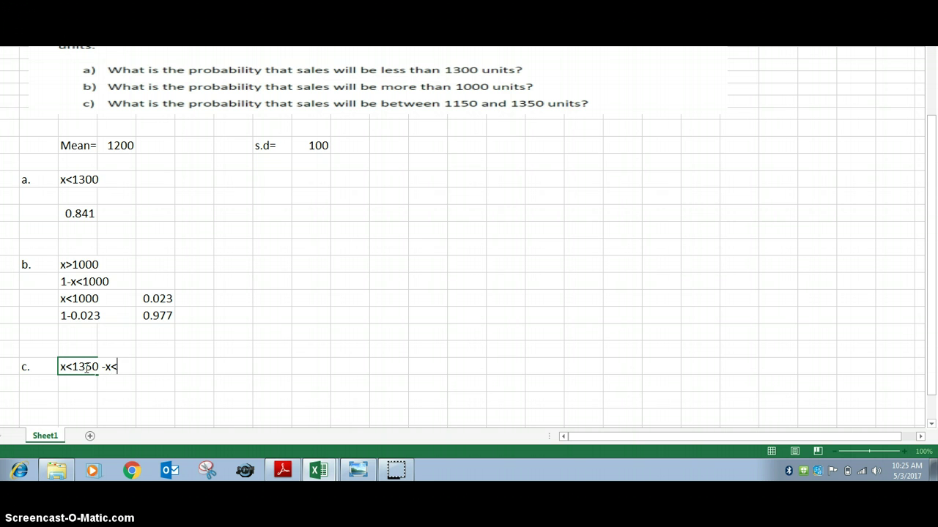
pyautogui.write('1150')
pyautogui.click(69, 399)
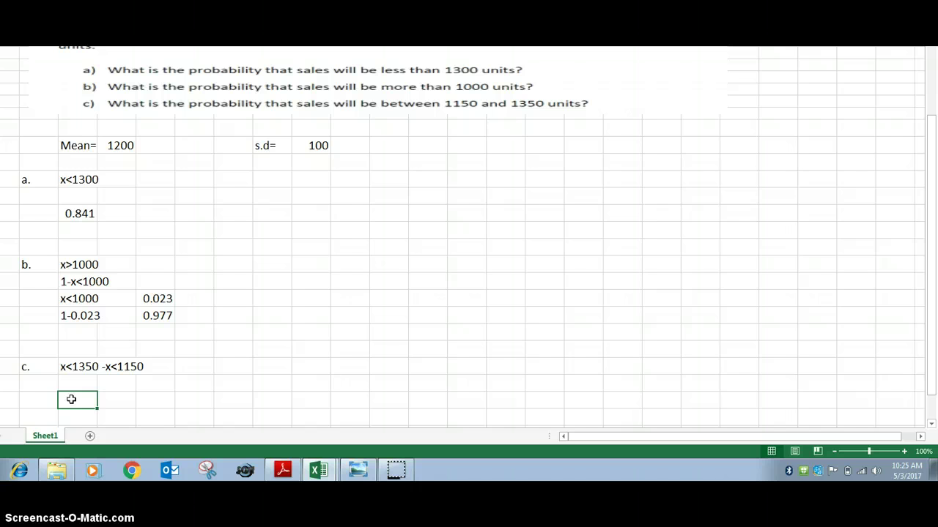
# - Type the note 0.933-0.308 below the part c setup
pyautogui.write('0.')
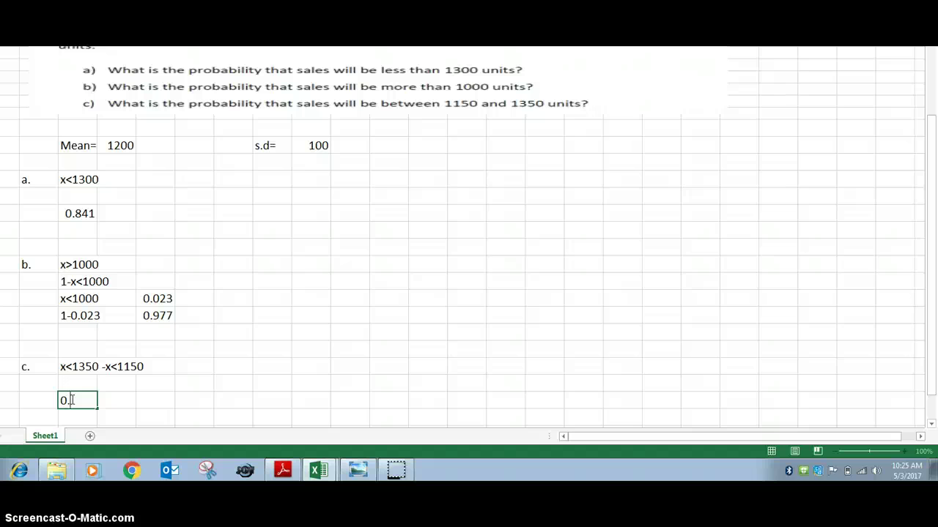
pyautogui.write('933')
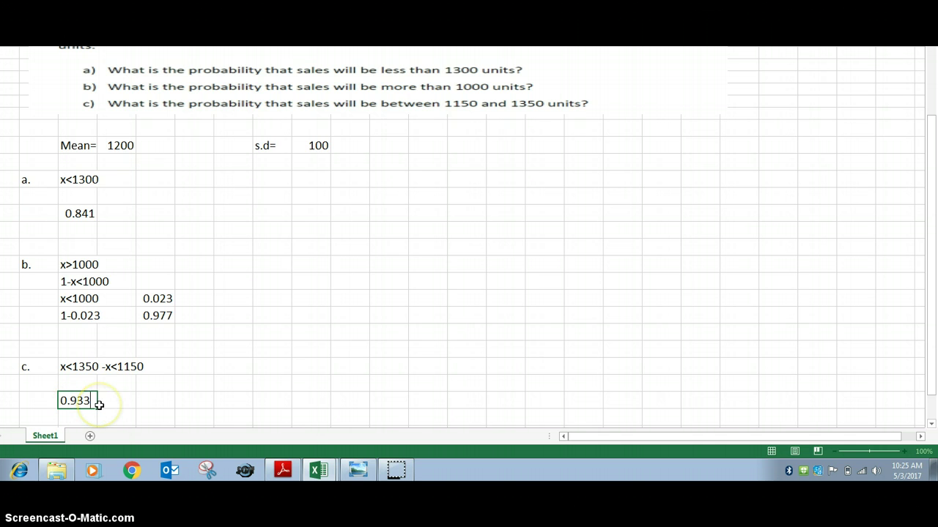
pyautogui.write('-')
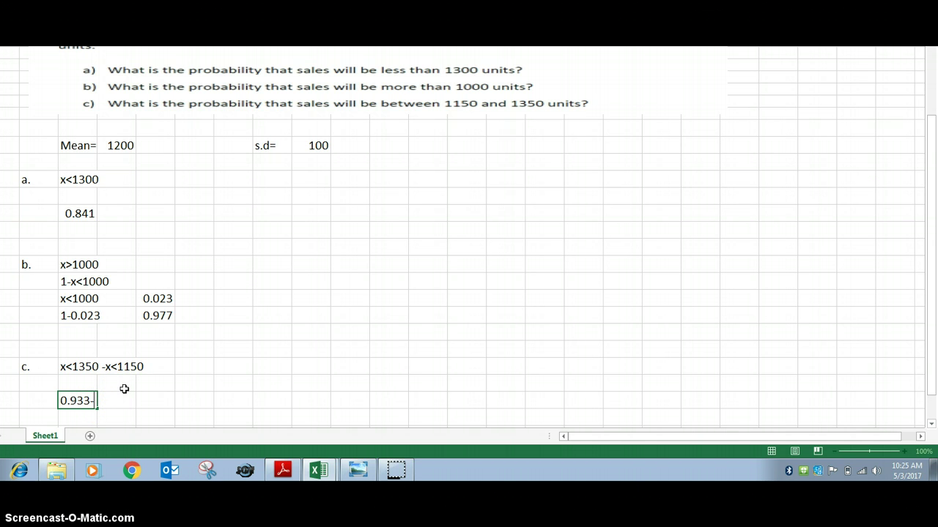
pyautogui.write('0.308')
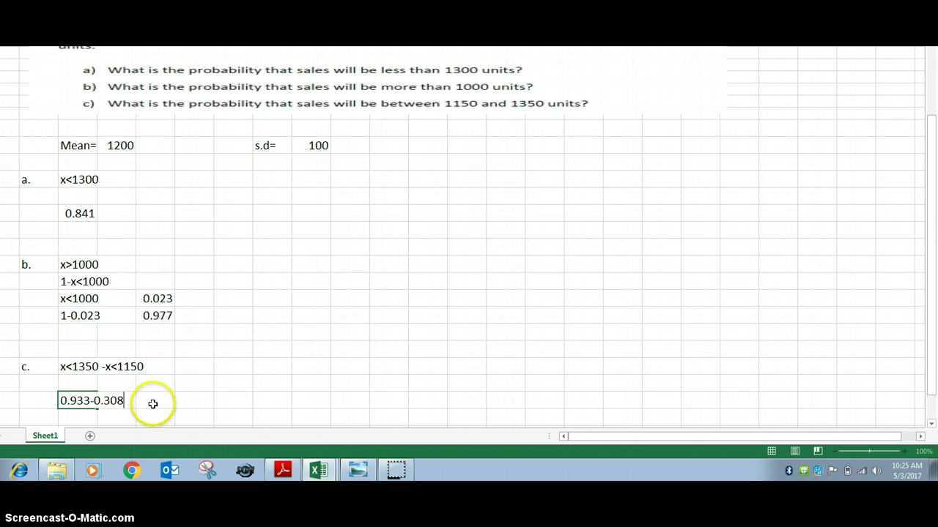
pyautogui.click(156, 402)
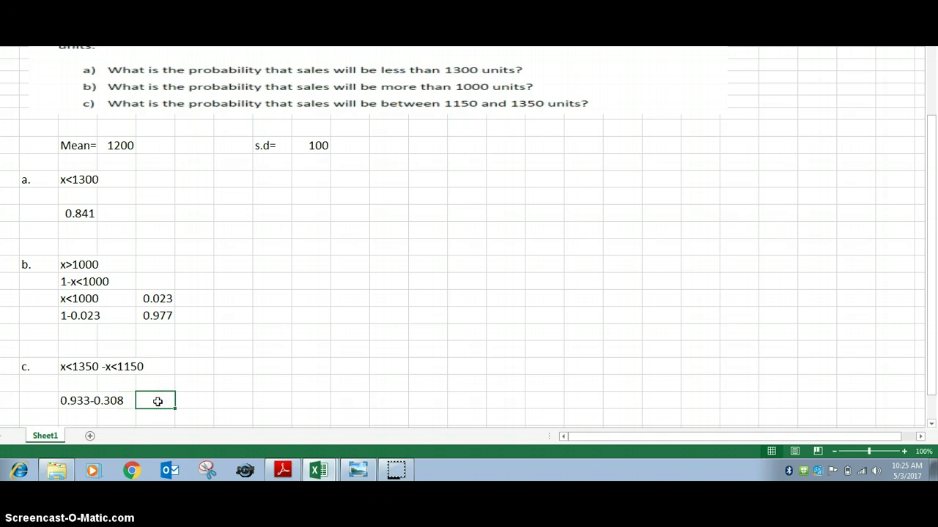
pyautogui.click(77, 418)
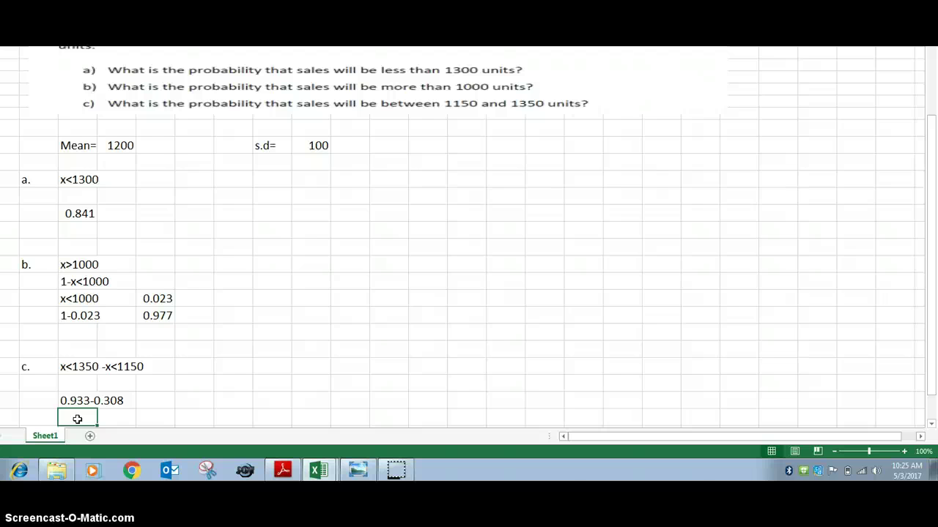
# - Enter =0.933-0.308 below the note to show 0.625
pyautogui.write('0.')
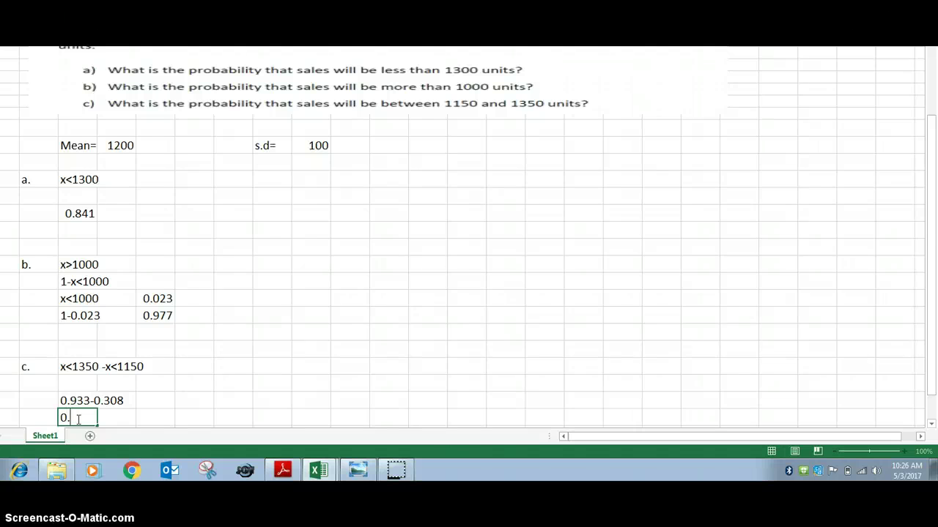
pyautogui.write('6')
pyautogui.press('BackSpace')
pyautogui.press('BackSpace')
pyautogui.press('BackSpace')
pyautogui.write('=0.933-0.308')
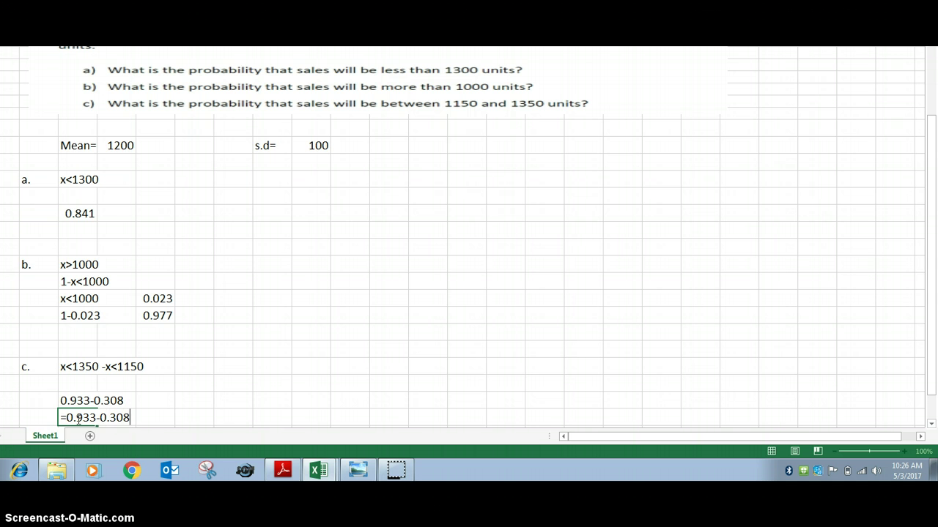
pyautogui.press('Return')
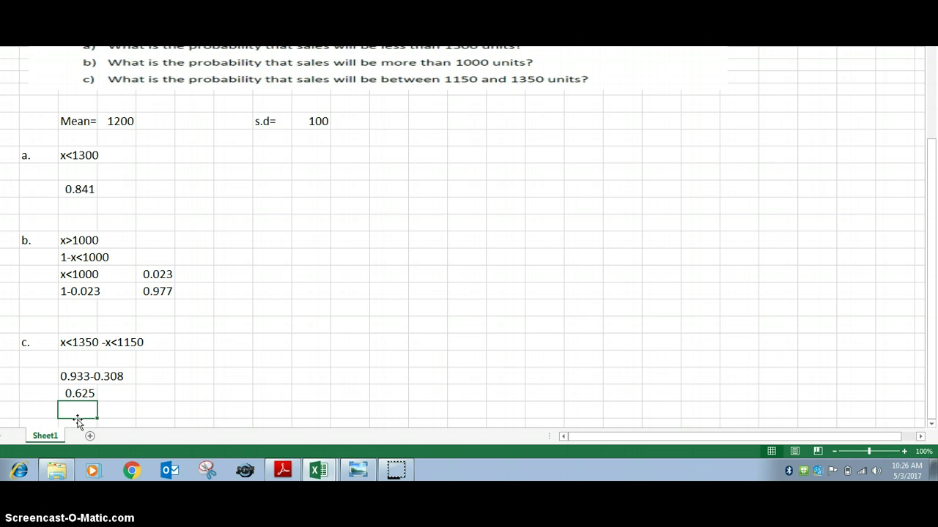